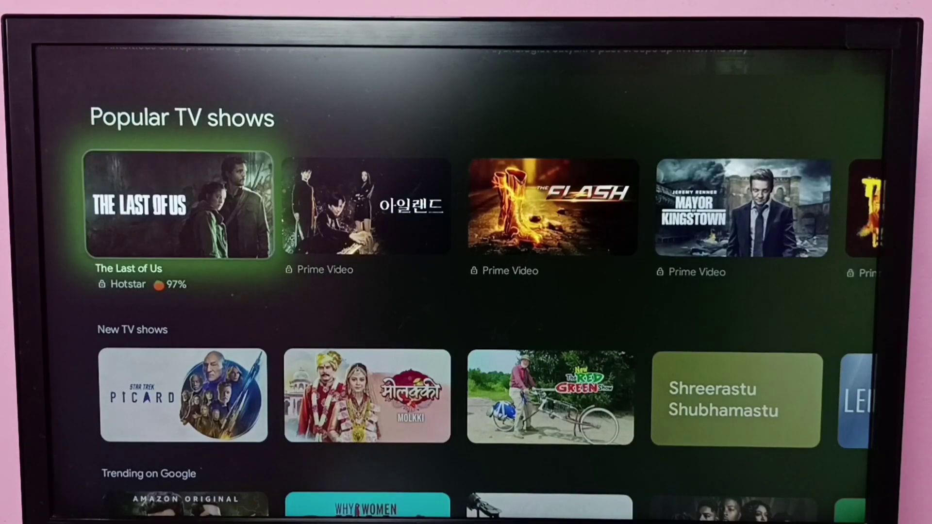
- Move along the top tab bar from TV Shows to the Apps tab and into its content
key("Up")
key("Up")
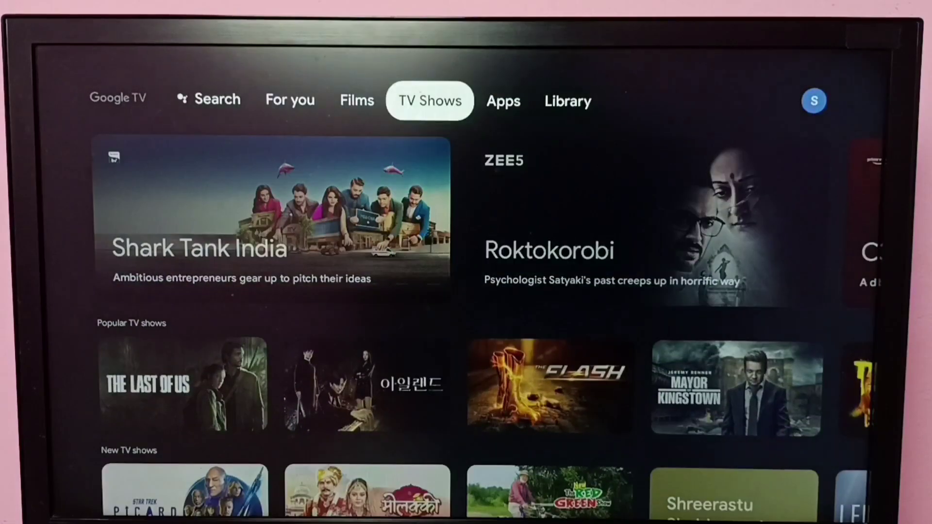
key("Left")
key("Right")
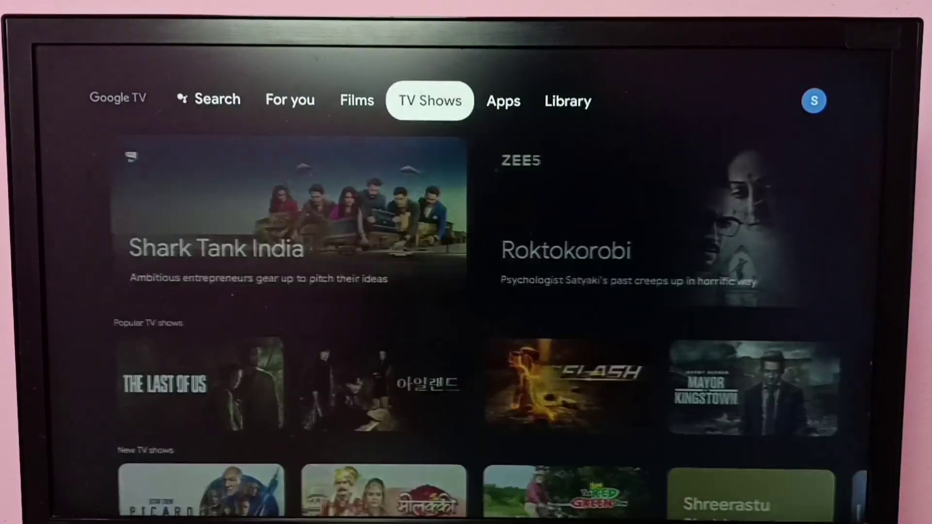
key("Right")
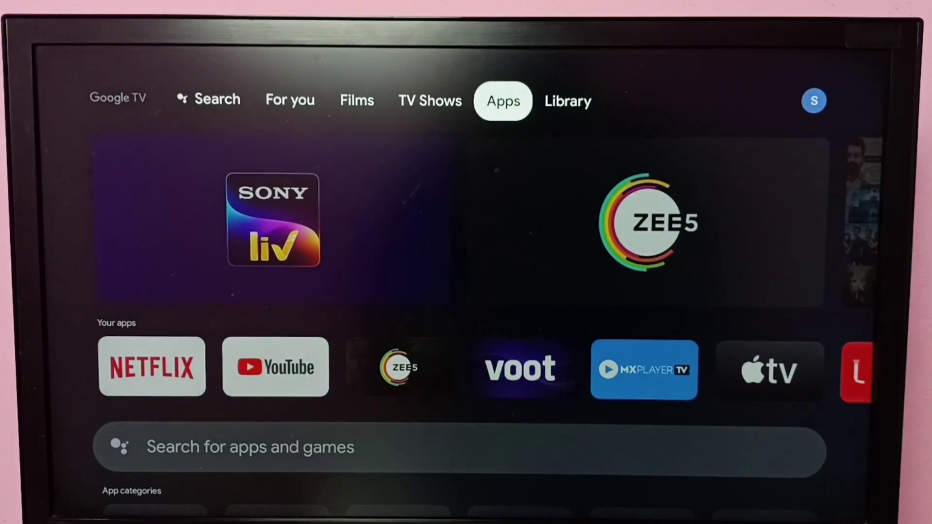
key("Down")
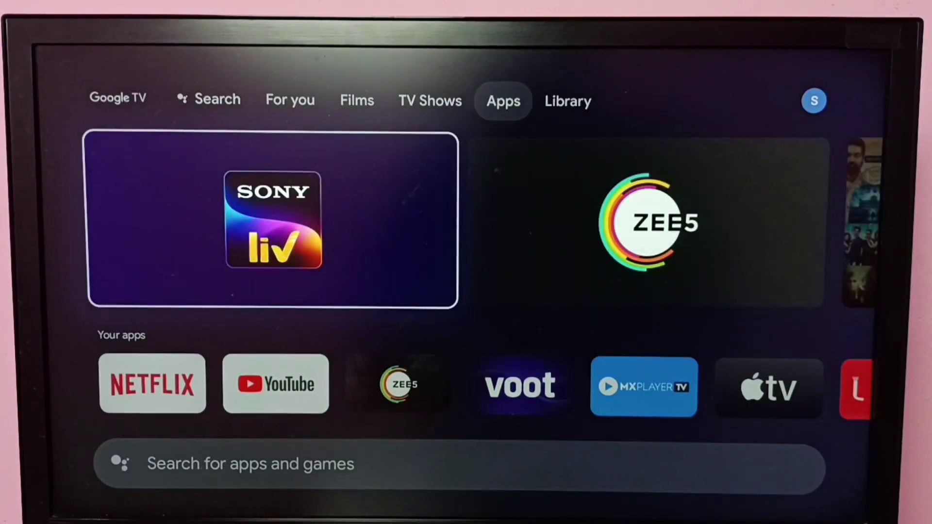
- Step along the Your apps row until the MX Player TV tile is focused
key("Down")
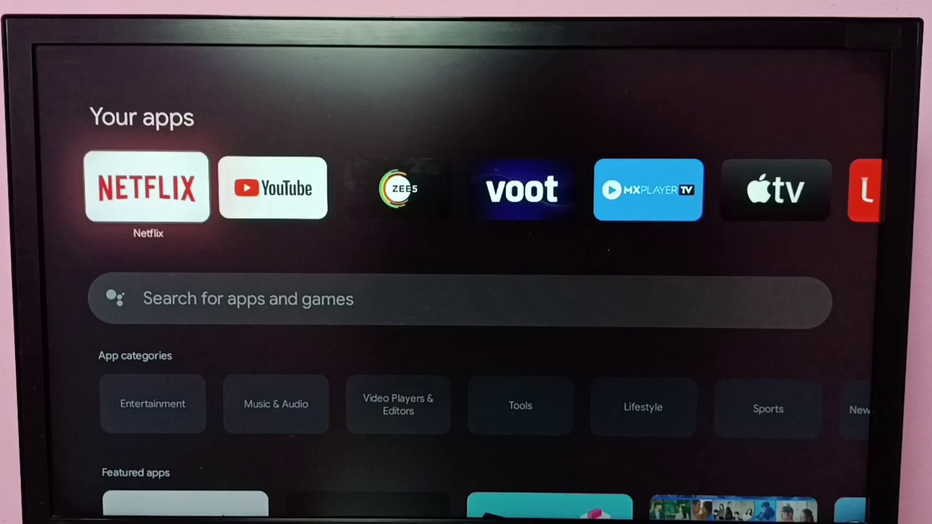
key("Right")
key("Left")
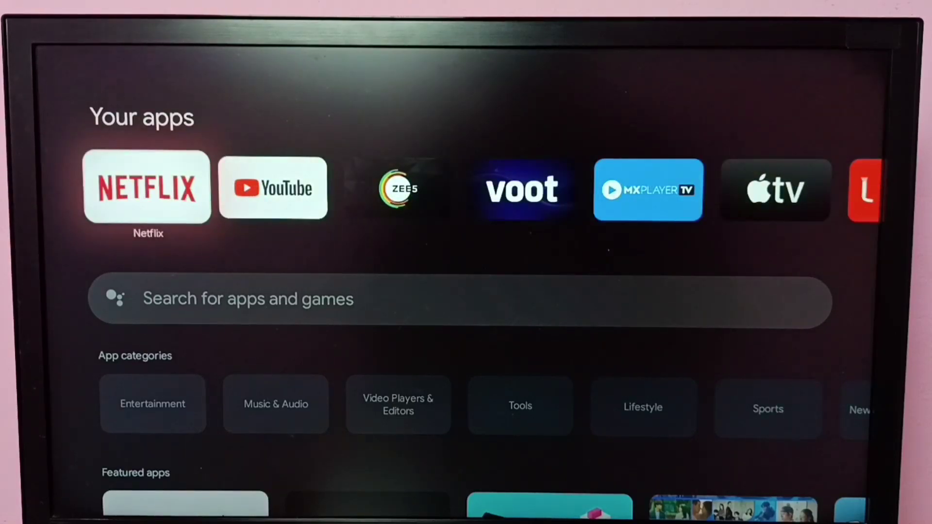
key("Right")
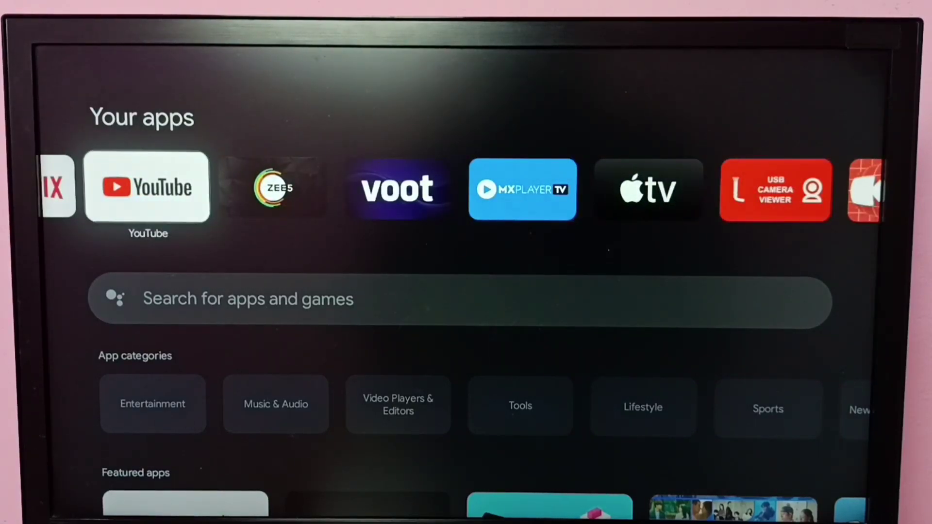
key("Right")
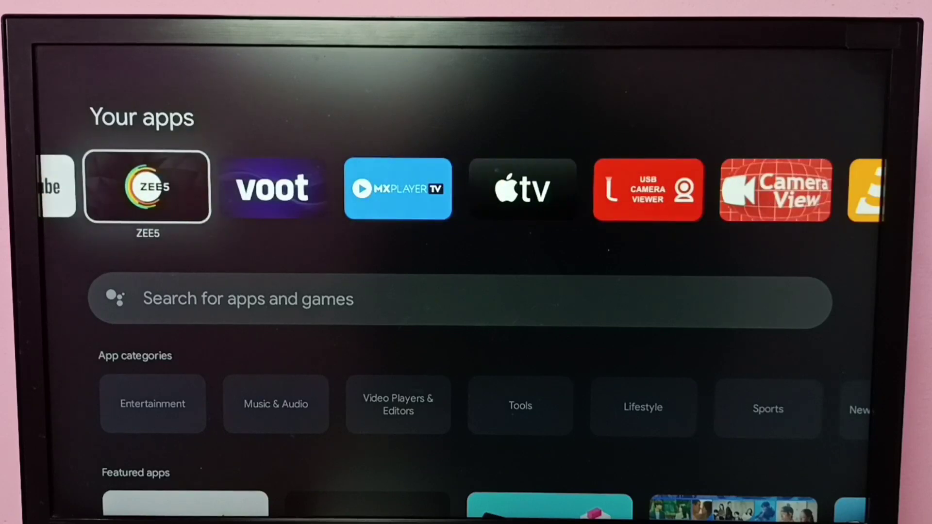
key("Right")
key("Right")
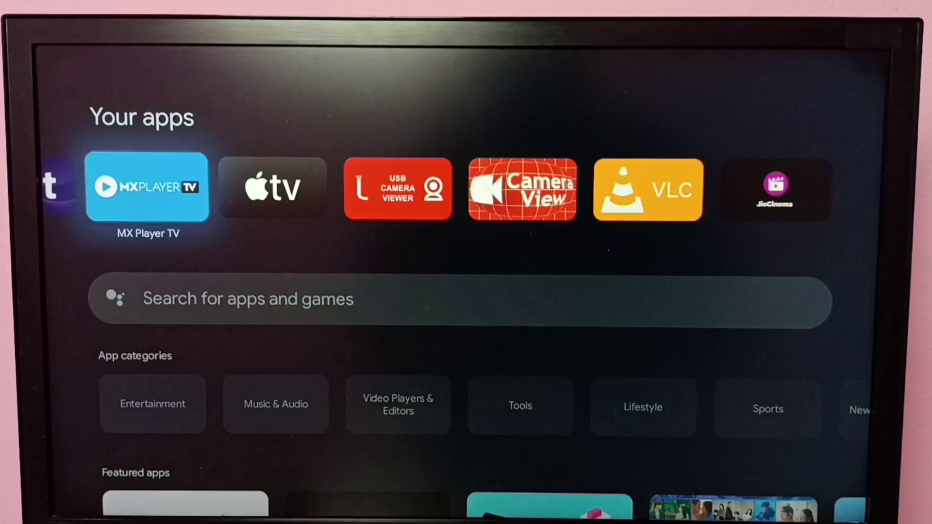
key("Return")
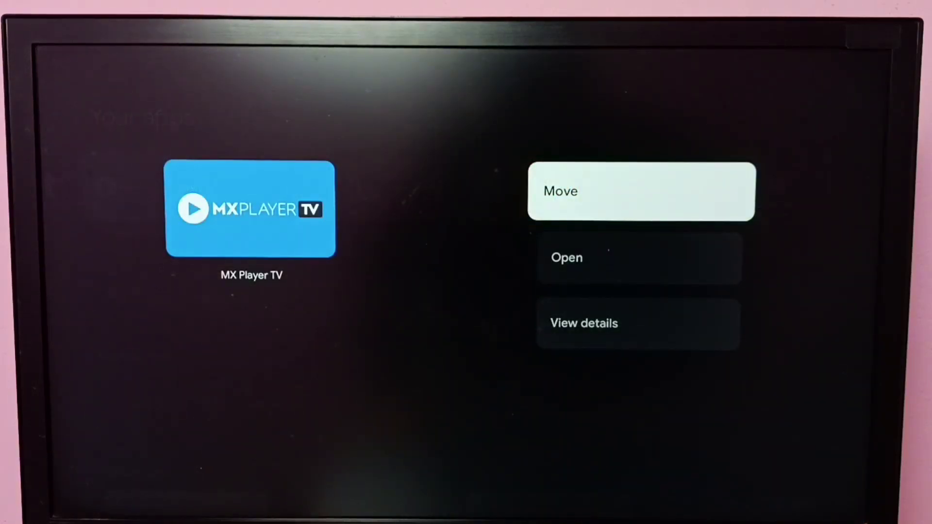
key("Down")
key("Down")
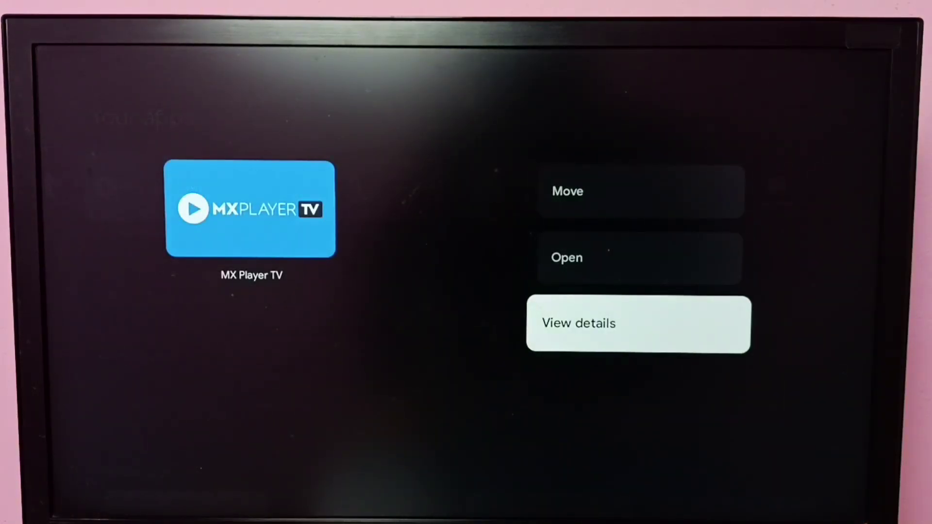
key("Return")
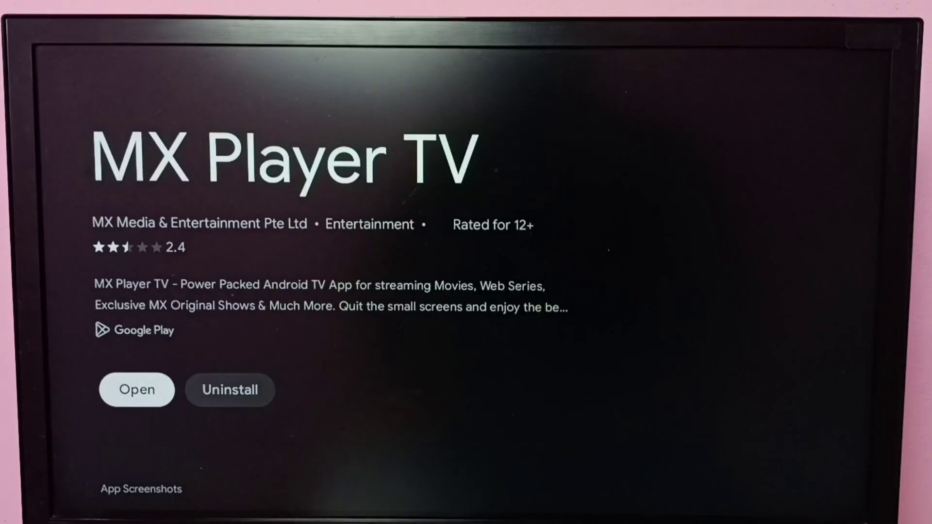
key("Right")
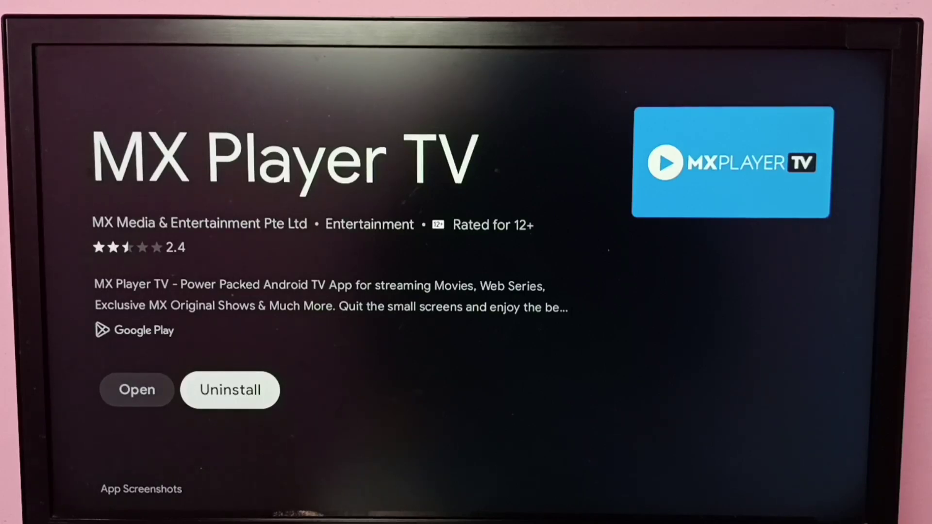
key("Escape")
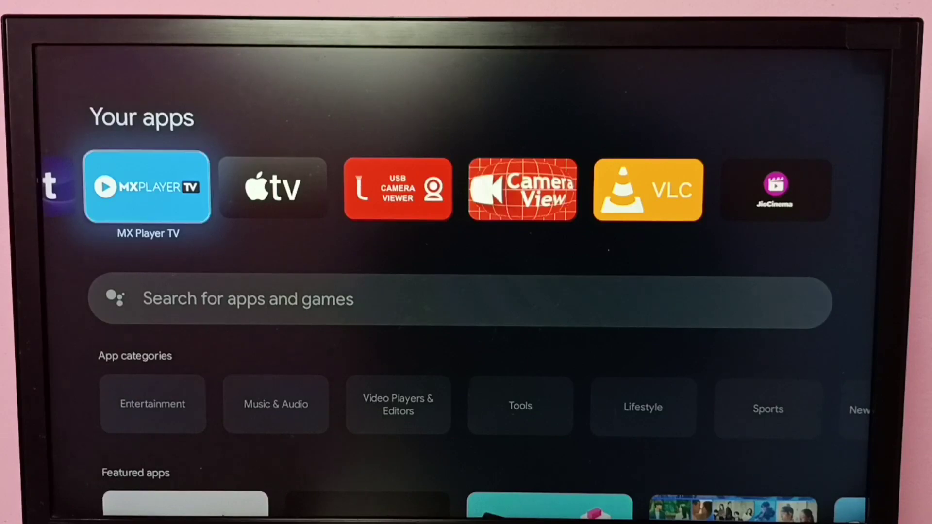
- From the home screen, open Settings through the account panel and highlight the Apps category
key("Escape")
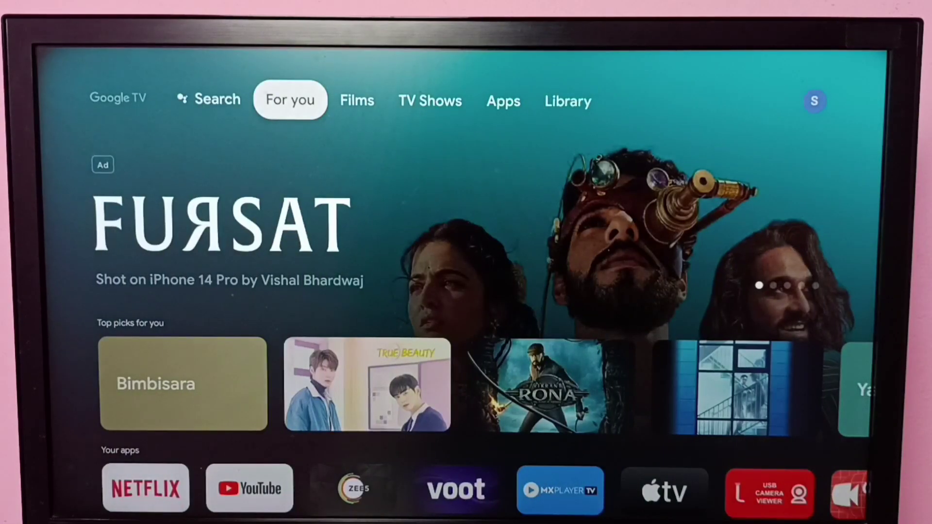
key("Right")
key("Right")
key("Right")
key("Right")
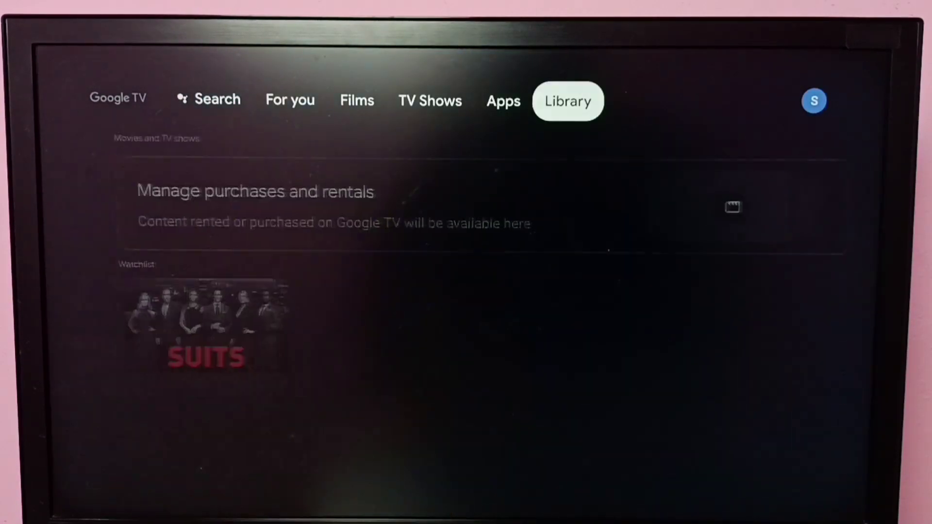
key("Right")
key("Return")
key("Down")
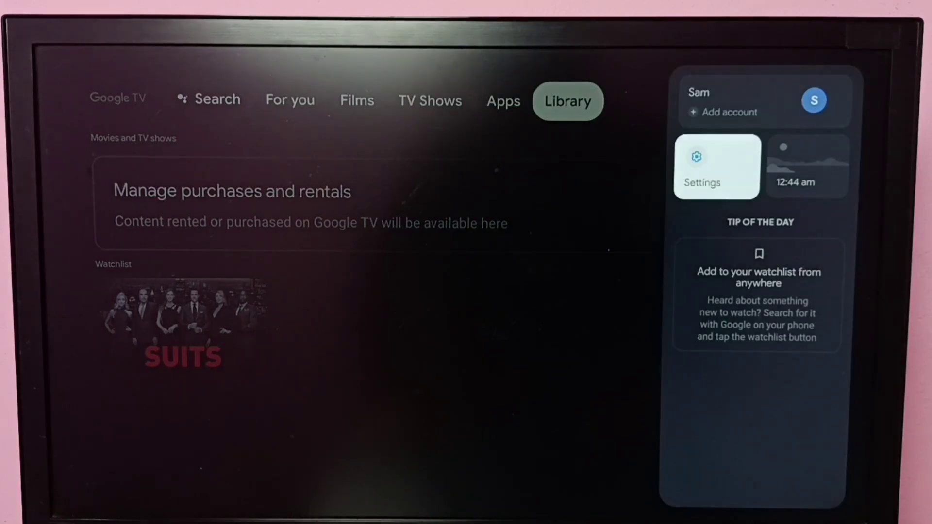
key("Return")
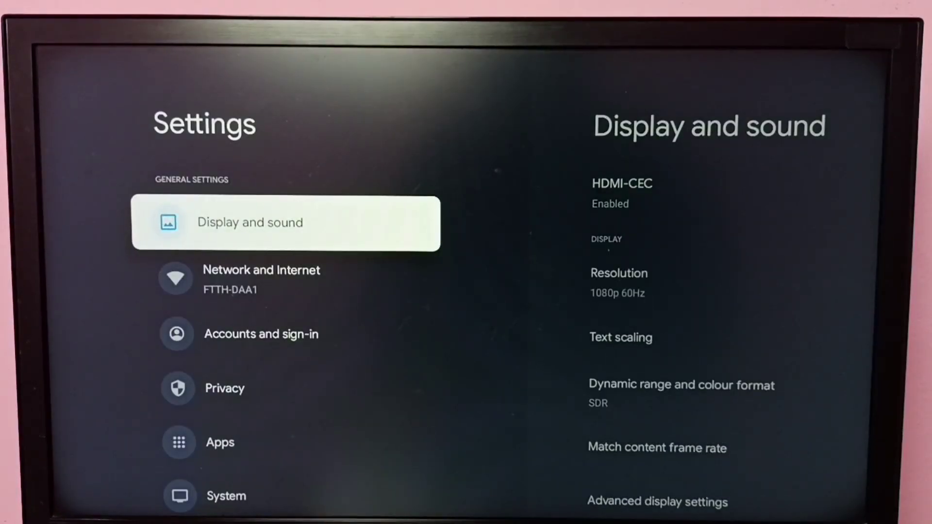
key("Down")
key("Down")
key("Down")
key("Down")
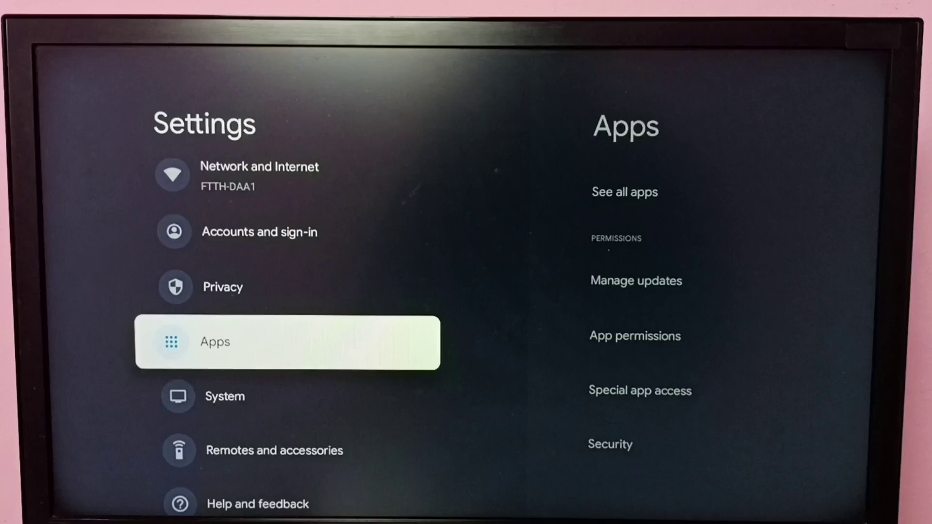
- Open Apps > See all apps and select MX Player TV to view its app info
key("Return")
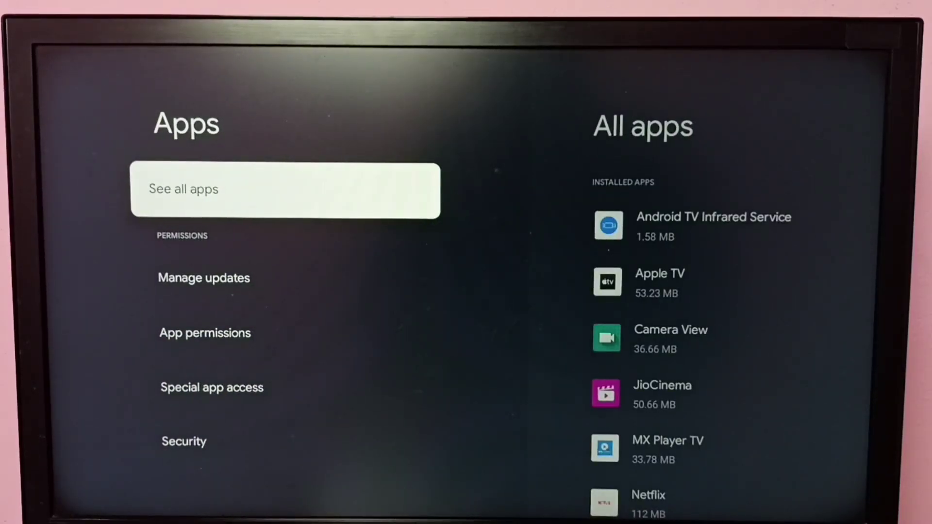
key("Return")
key("Down")
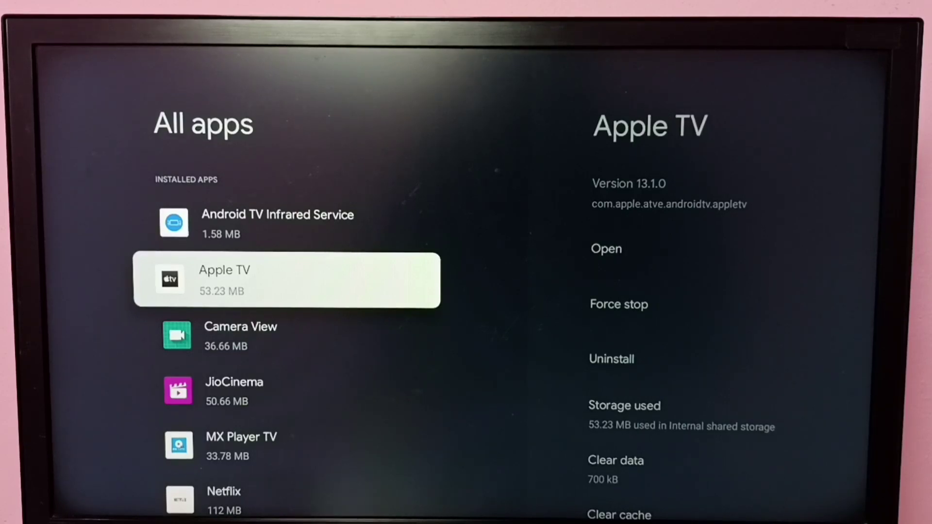
key("Down")
key("Down")
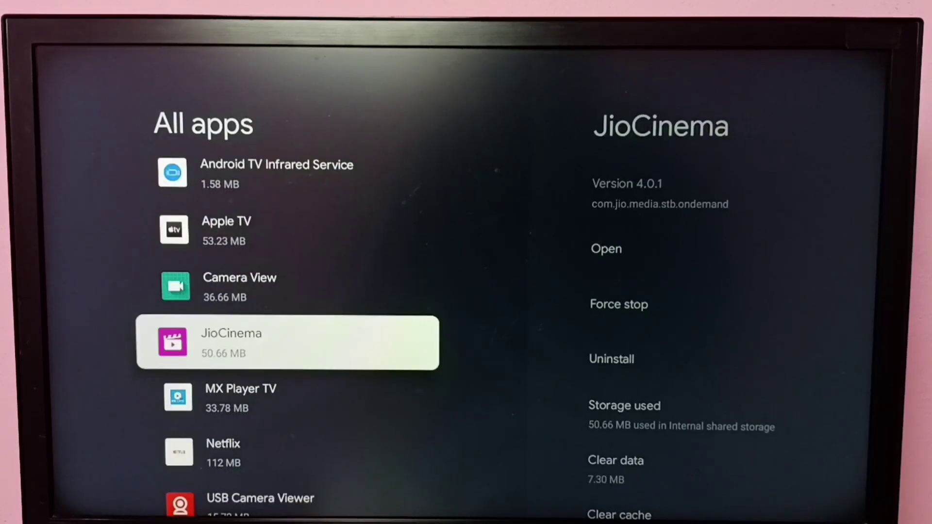
key("Down")
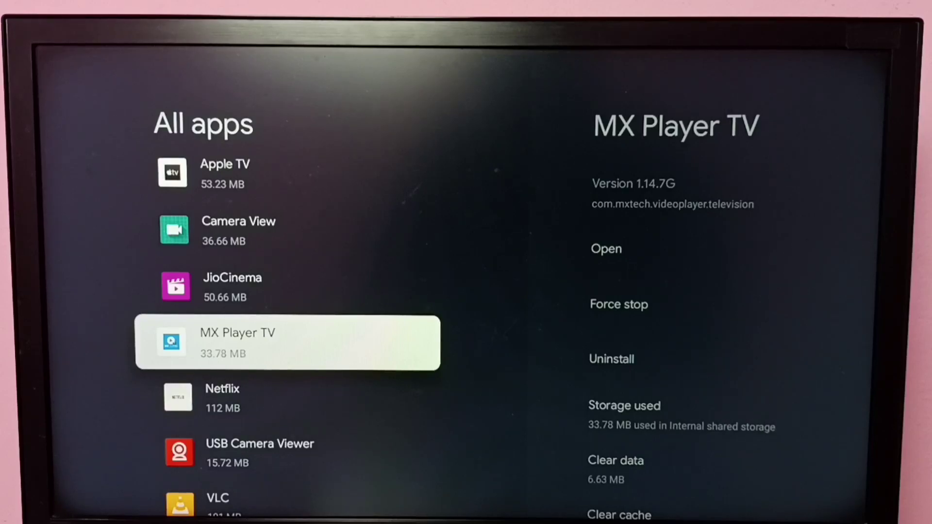
key("Return")
- Uninstall MX Player TV from its app info page, then go back to the home screen
key("Down")
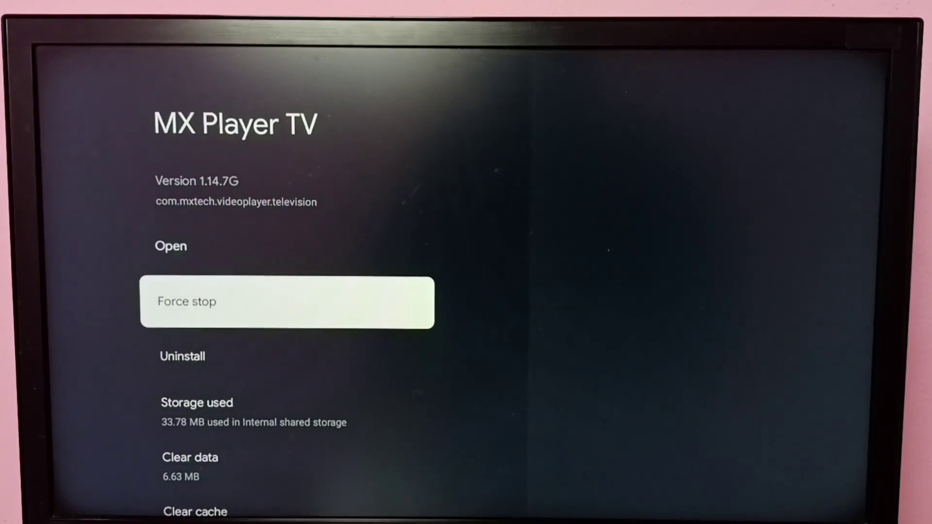
key("Down")
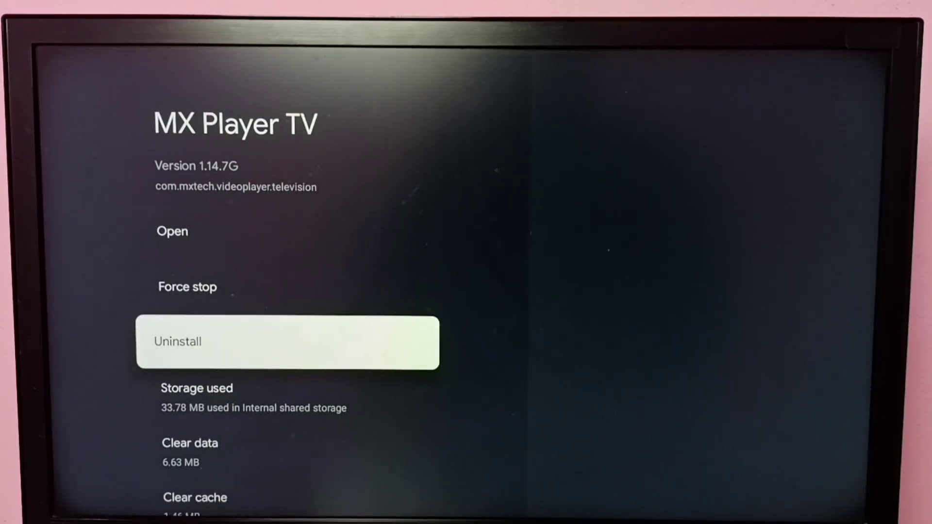
key("Return")
key("Return")
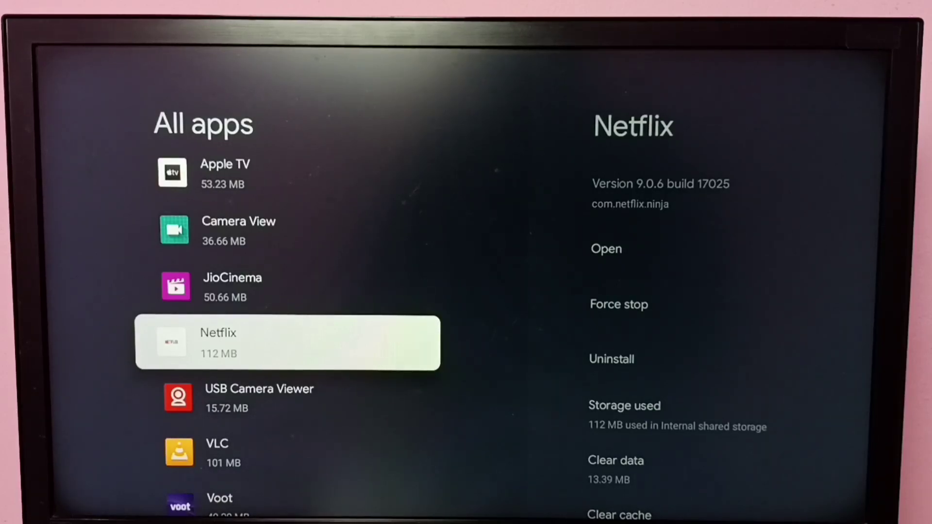
key("Home")
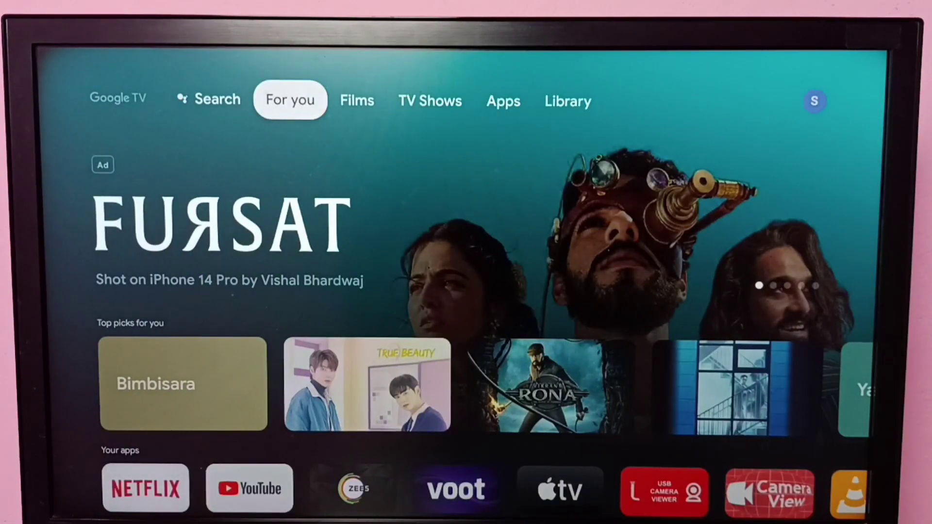